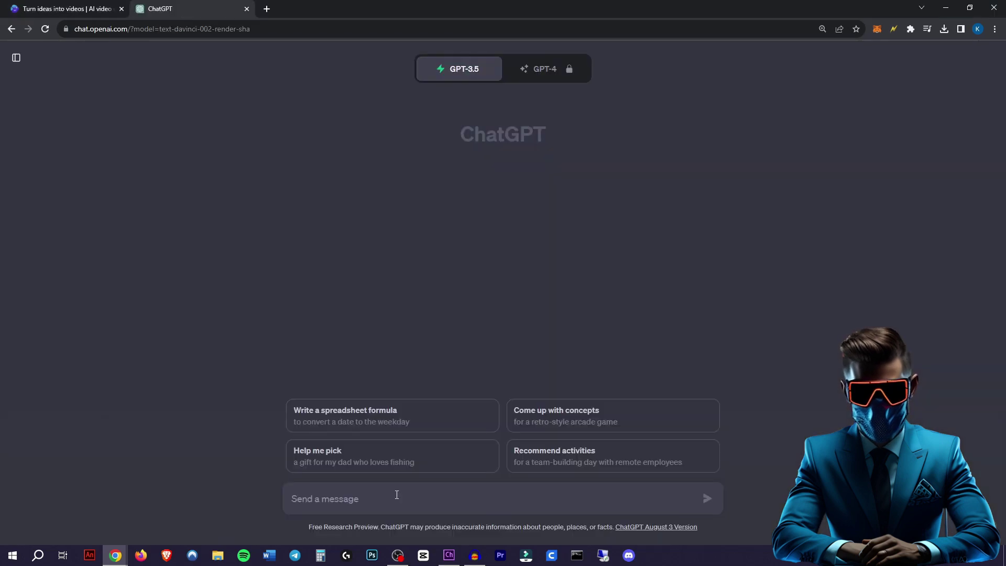
text(I need 50 video titles for my new youtube shorts channel. Each video should cover 1 animal, example title: Fun facts about sea otters)
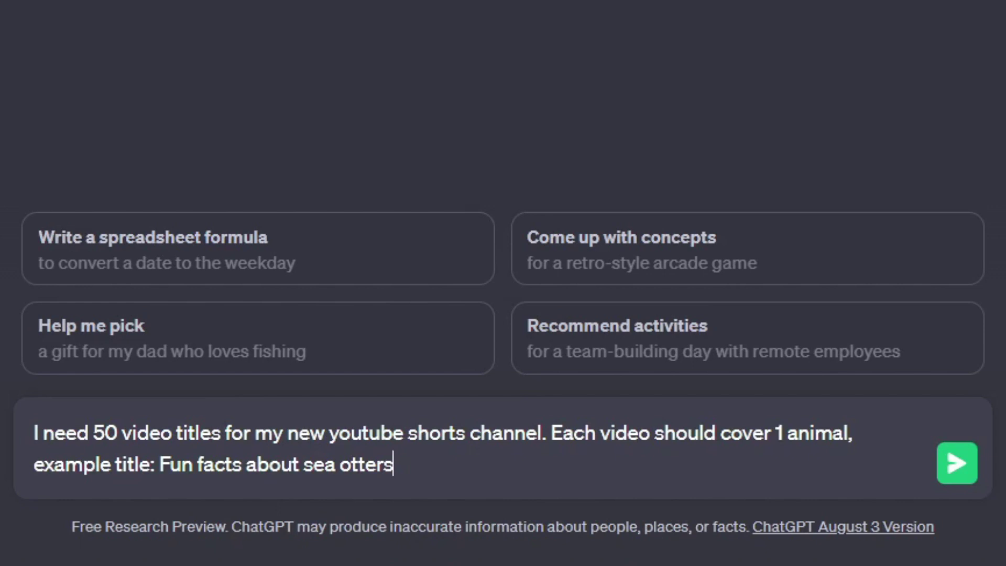
Step: Send ChatGPT the request for 50 animal-themed YouTube Shorts video titles
key(Return)
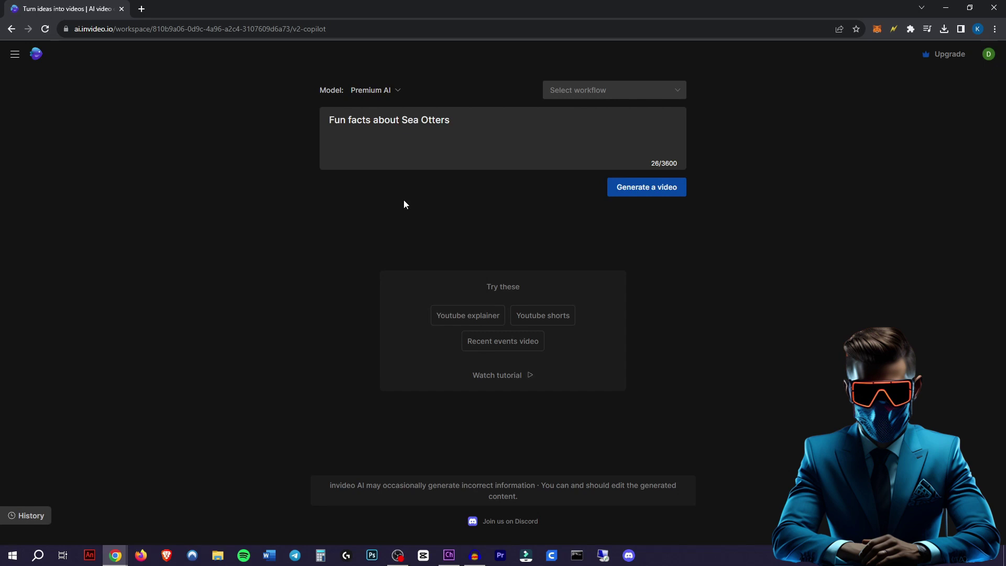
Step: Use the YouTube shorts workflow with a male, clear American narrator voice, then continue
click(620, 92)
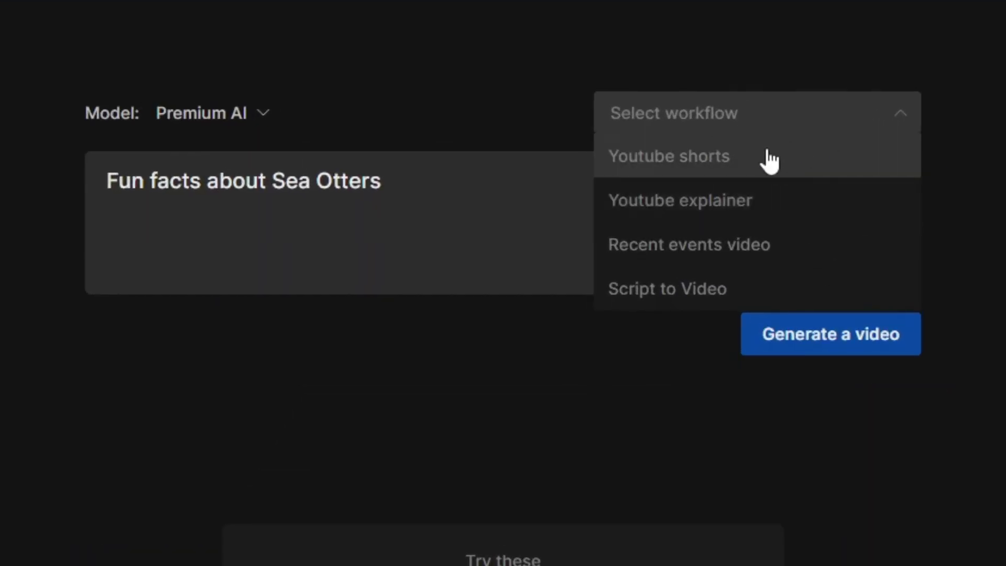
click(763, 167)
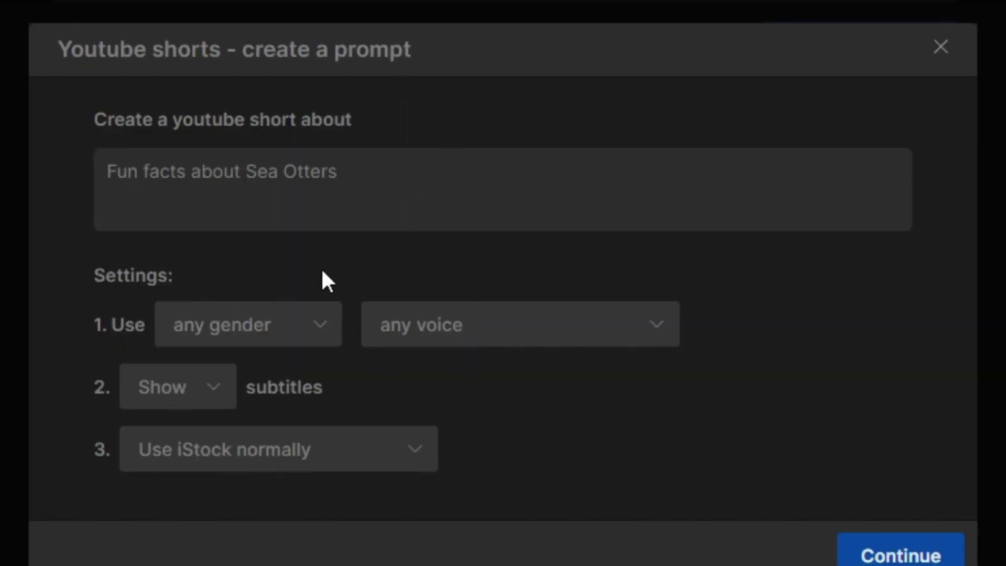
click(270, 329)
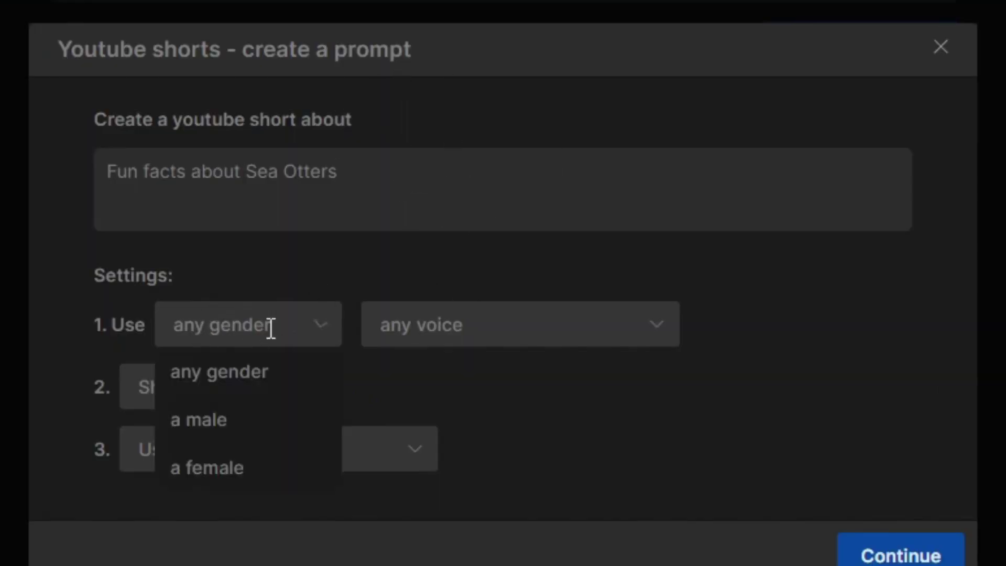
click(271, 421)
click(502, 335)
click(546, 417)
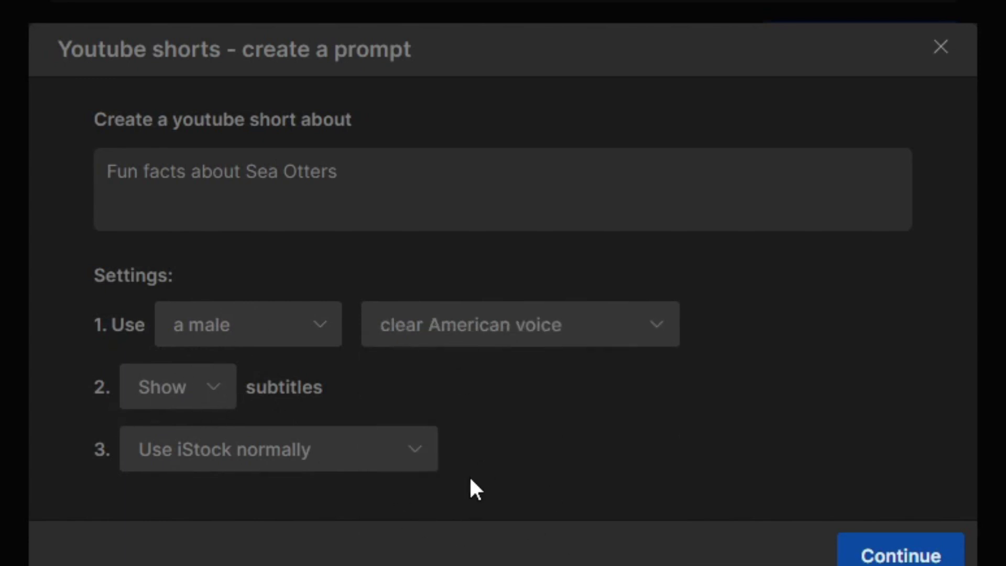
click(916, 556)
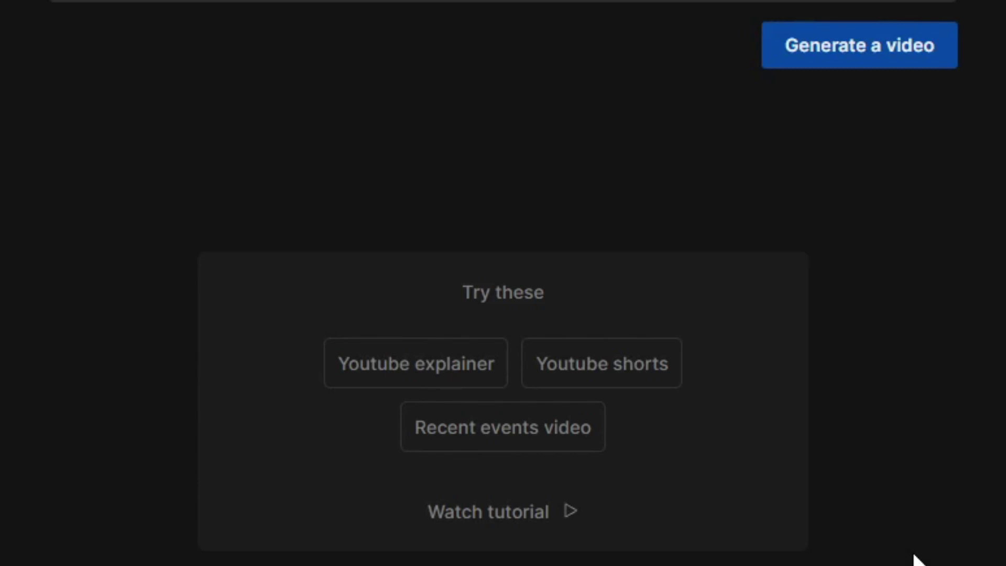
Step: Generate the short for an Animal Lovers audience, keeping the Bright look and YouTube Shorts
click(700, 167)
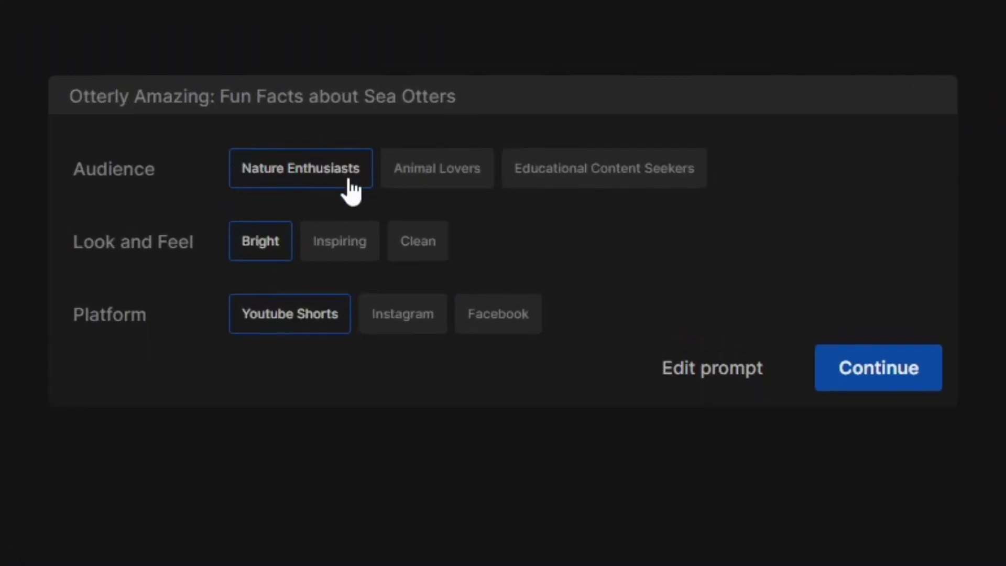
click(440, 171)
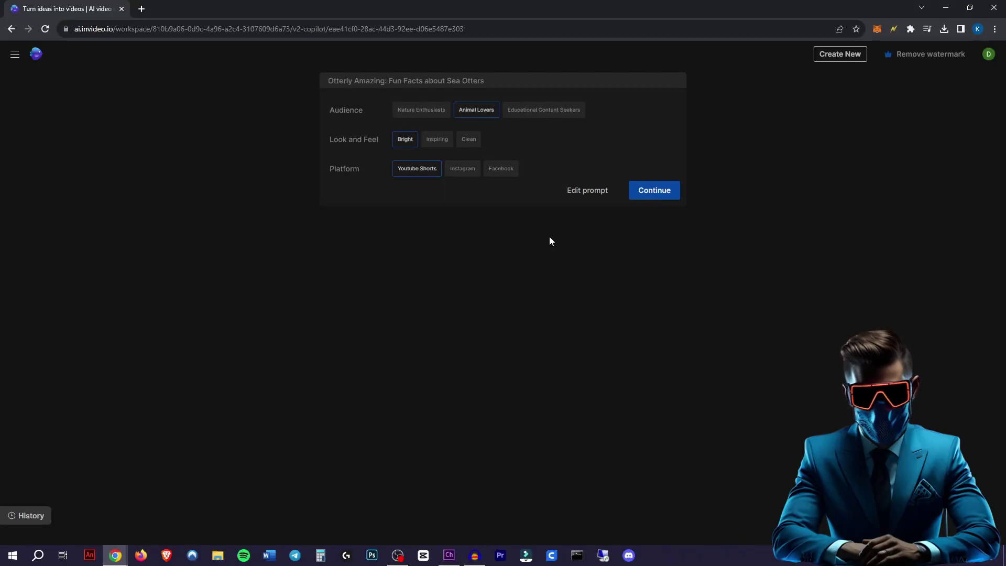
click(666, 197)
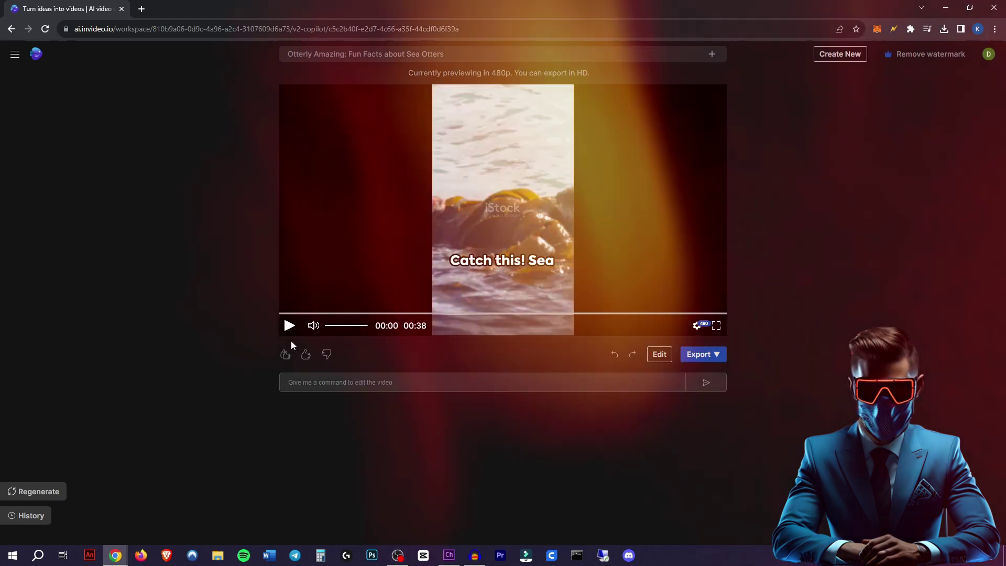
click(288, 328)
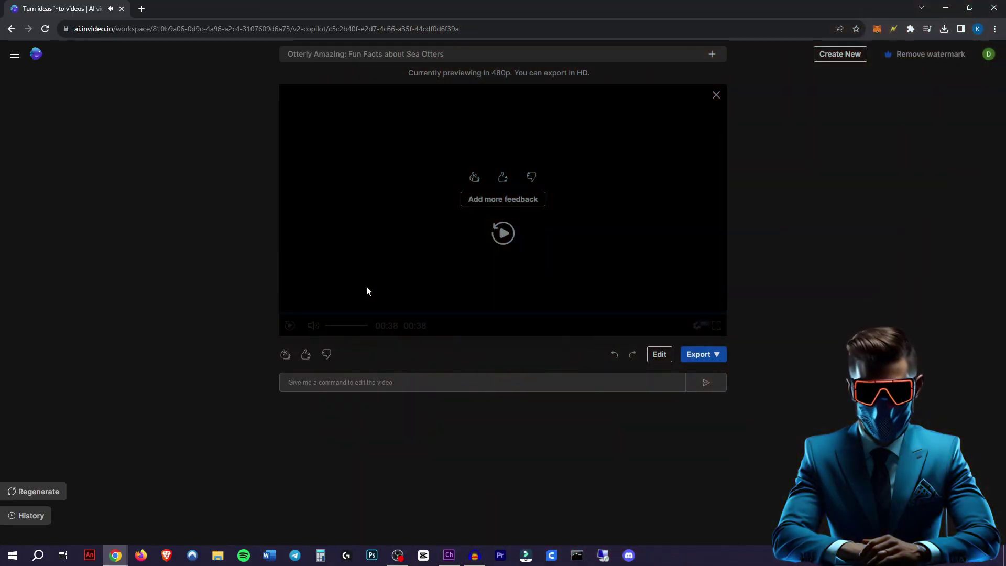
click(367, 292)
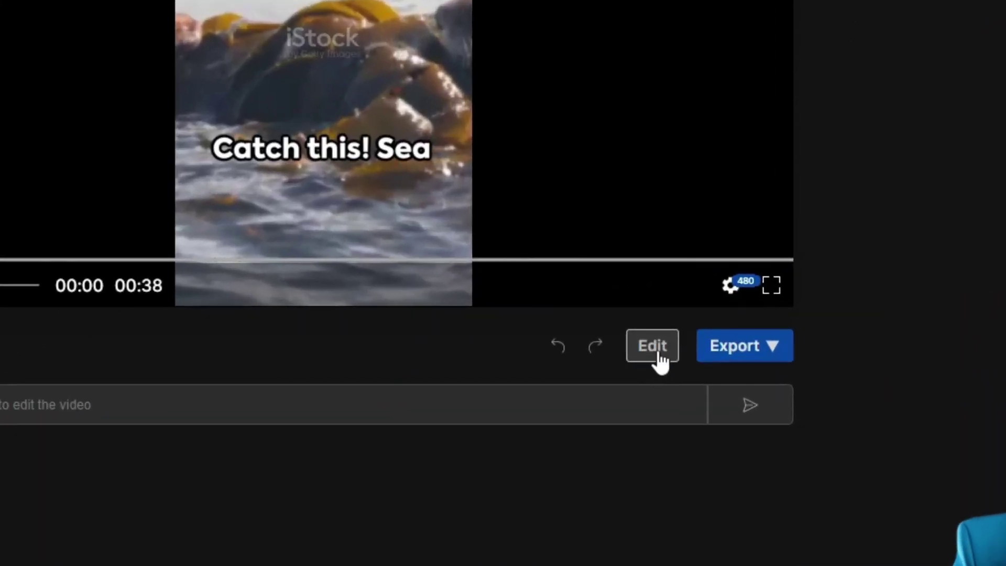
Step: Replace the opening scene with another sea otter stock clip, preview it, and open export options
click(661, 355)
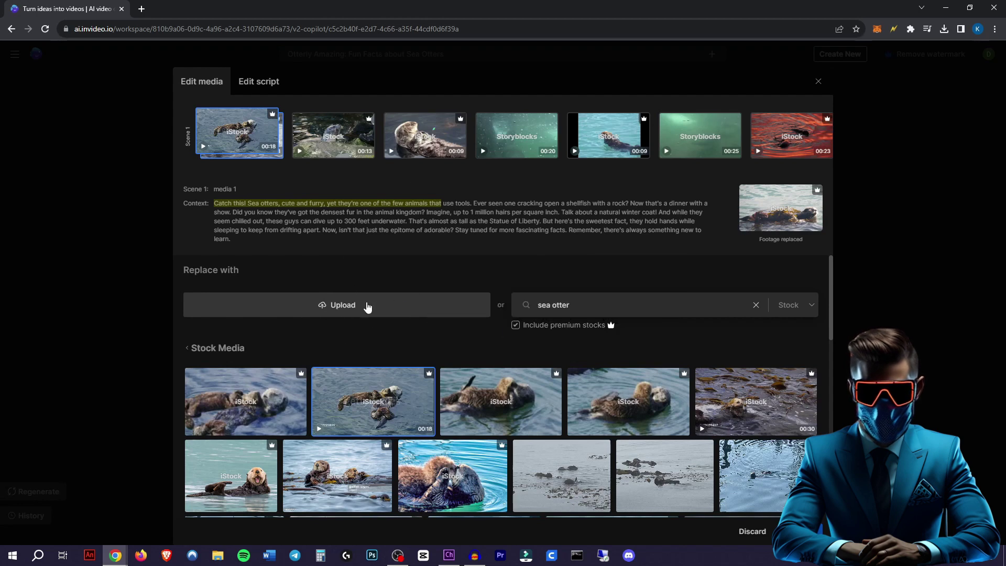
scroll(406, 299, down, 1)
scroll(410, 417, up, 1)
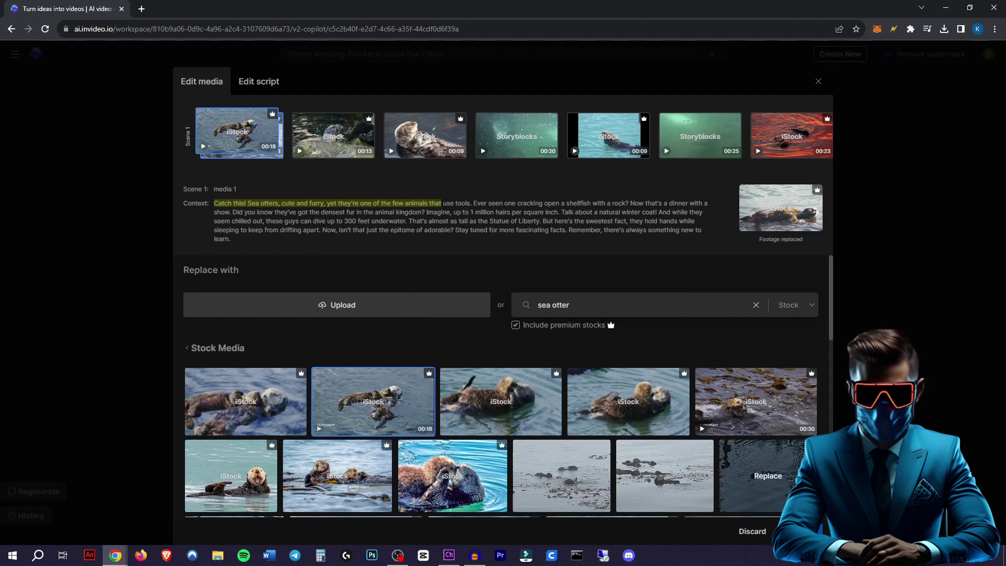
click(794, 532)
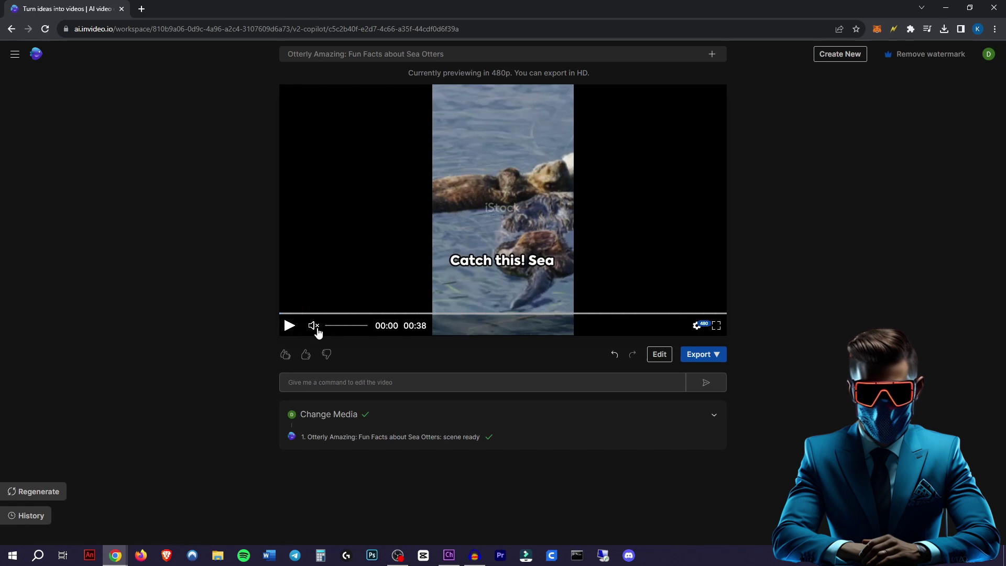
click(289, 325)
click(289, 326)
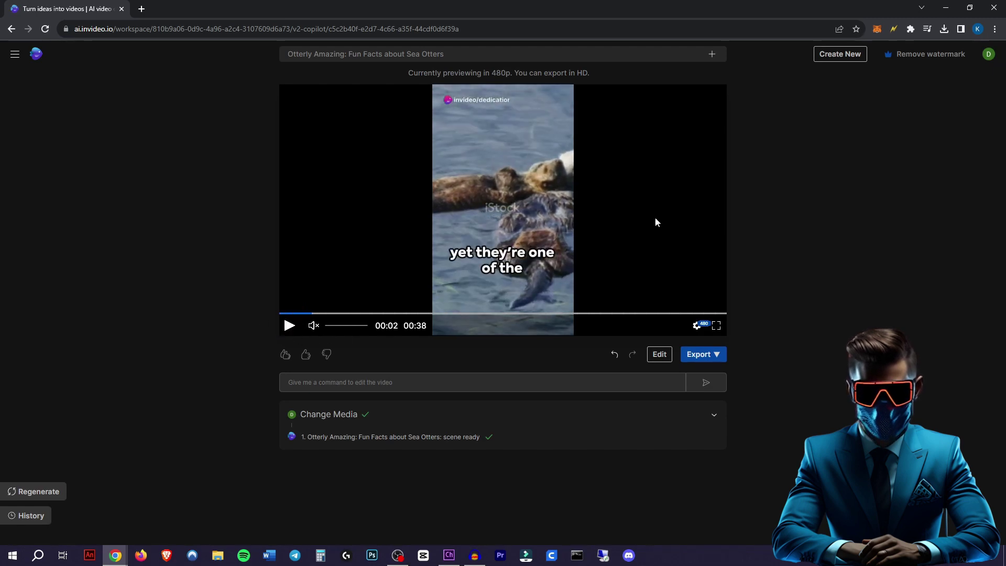
click(724, 376)
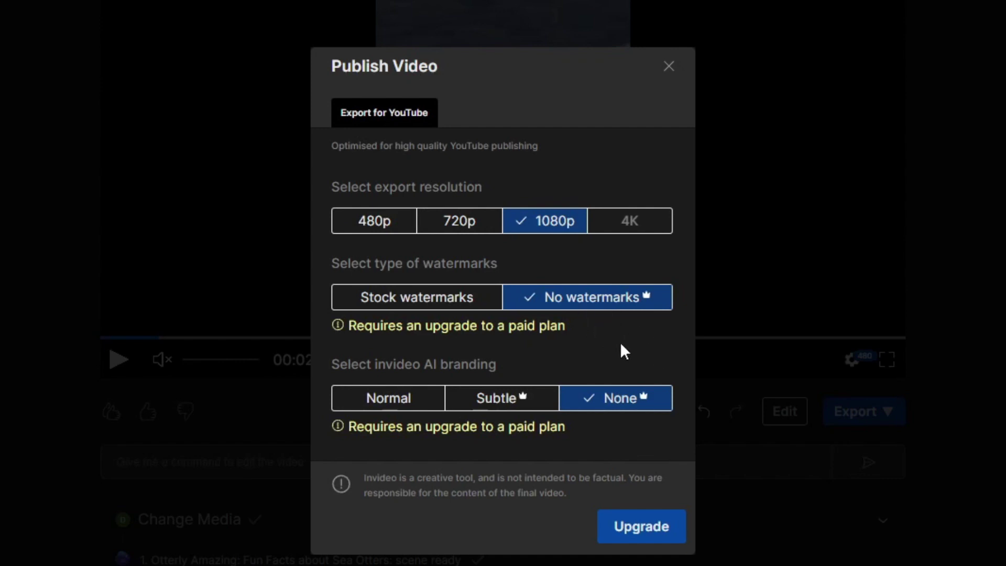
Step: Open the pricing plans from the Publish Video dialog's Upgrade option
click(639, 529)
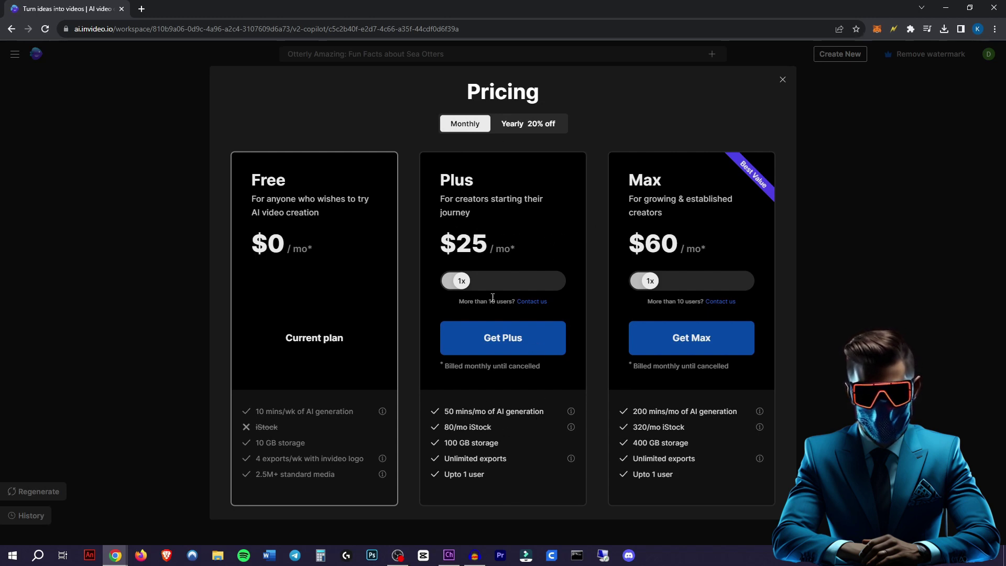
Step: Close the Pricing dialog to return to the sea otter short's preview
click(782, 79)
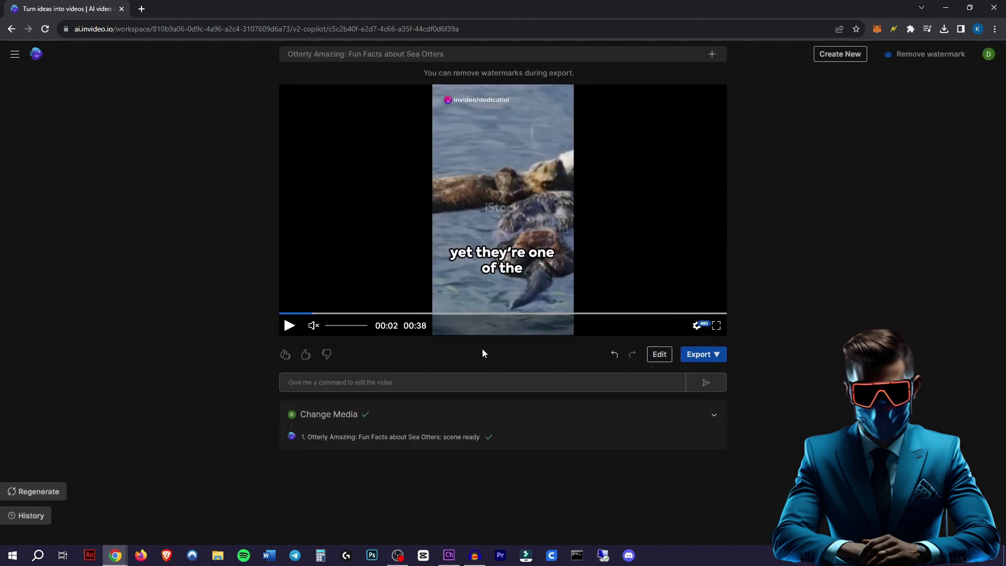